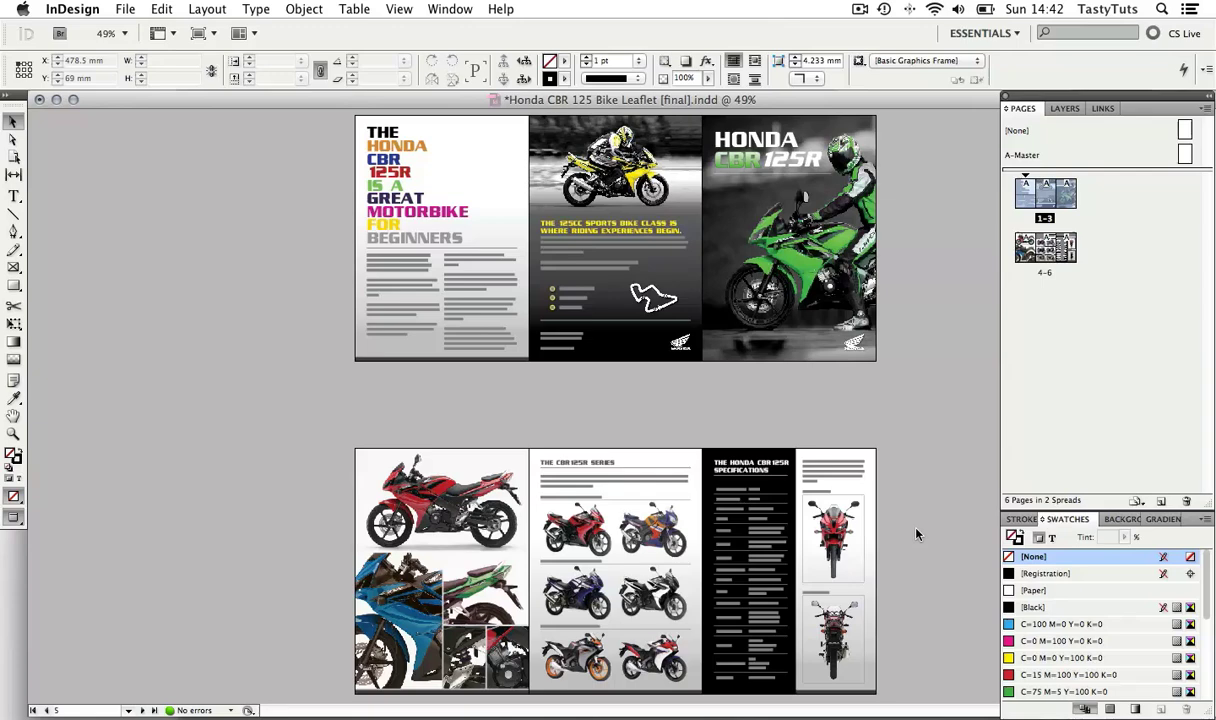
# Step: Switch to Normal screen mode to show frame edges, margins and column guides on both spreads
pyautogui.press('w')
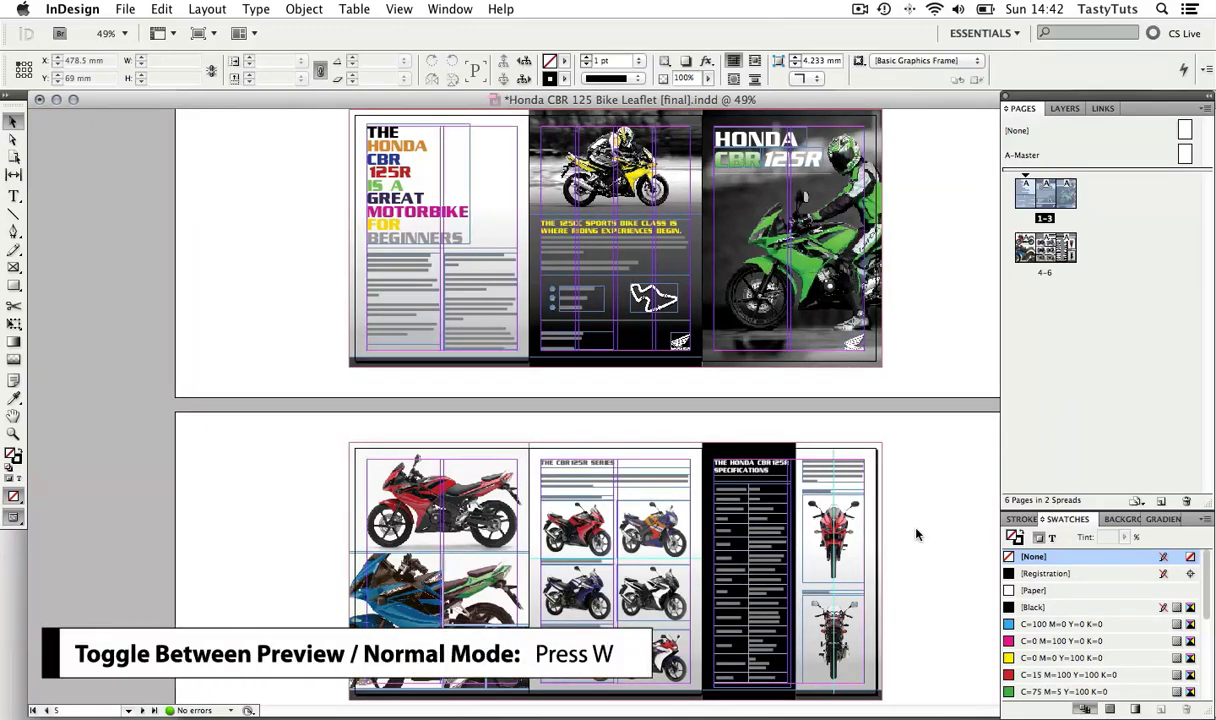
# Step: Zoom in to 100% on the middle panel of the top spread
pyautogui.press('z')
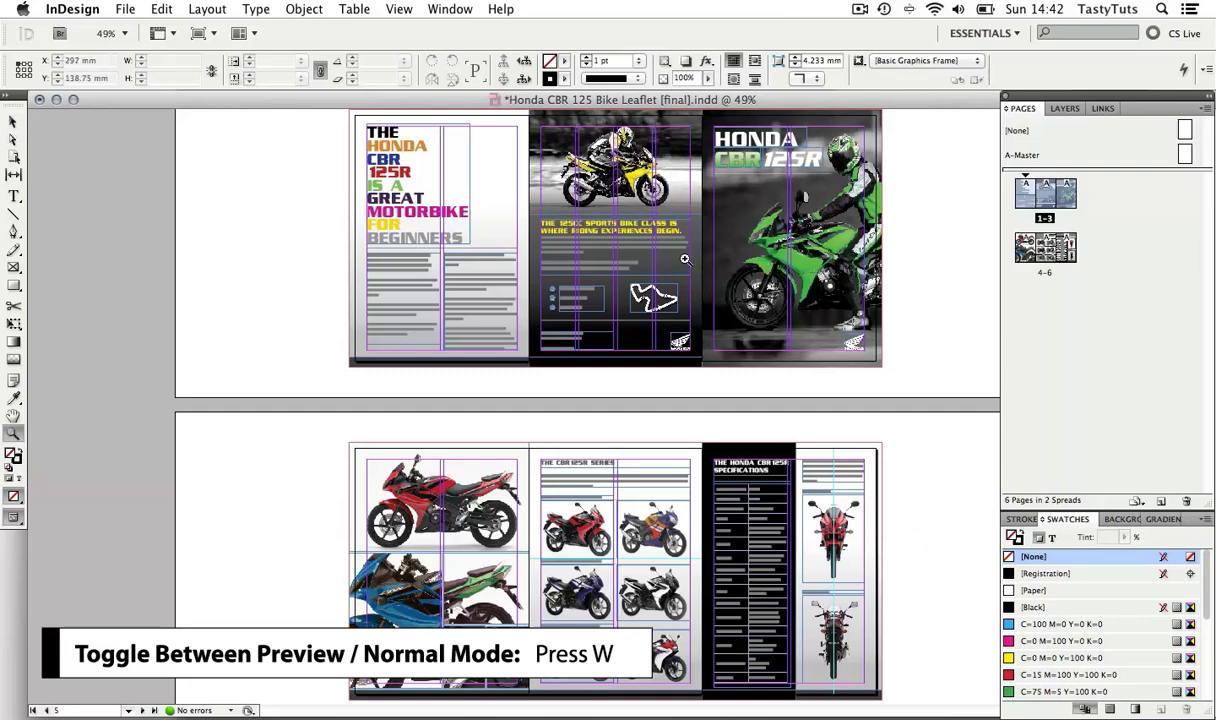
pyautogui.click(650, 247)
pyautogui.click(645, 277)
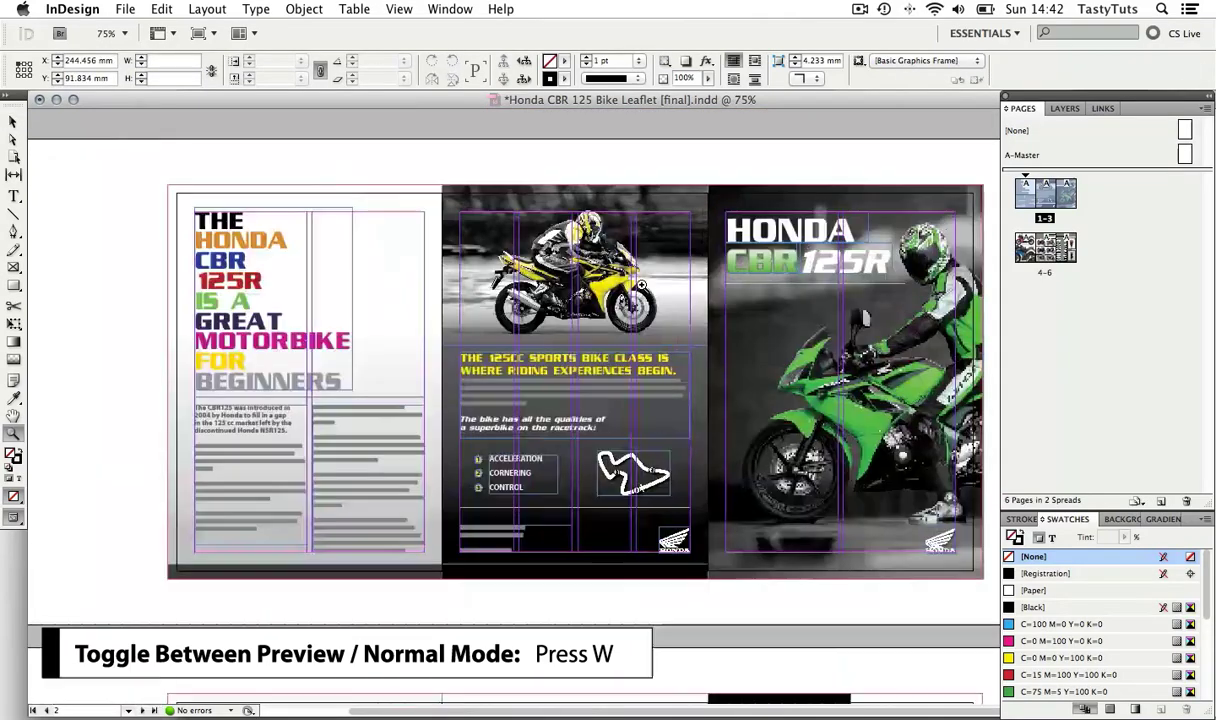
pyautogui.click(598, 347)
# Step: Pan across the top spread and scroll down to the pages 4–6 specifications spread
pyautogui.moveTo(560, 363); pyautogui.dragTo(625, 338)
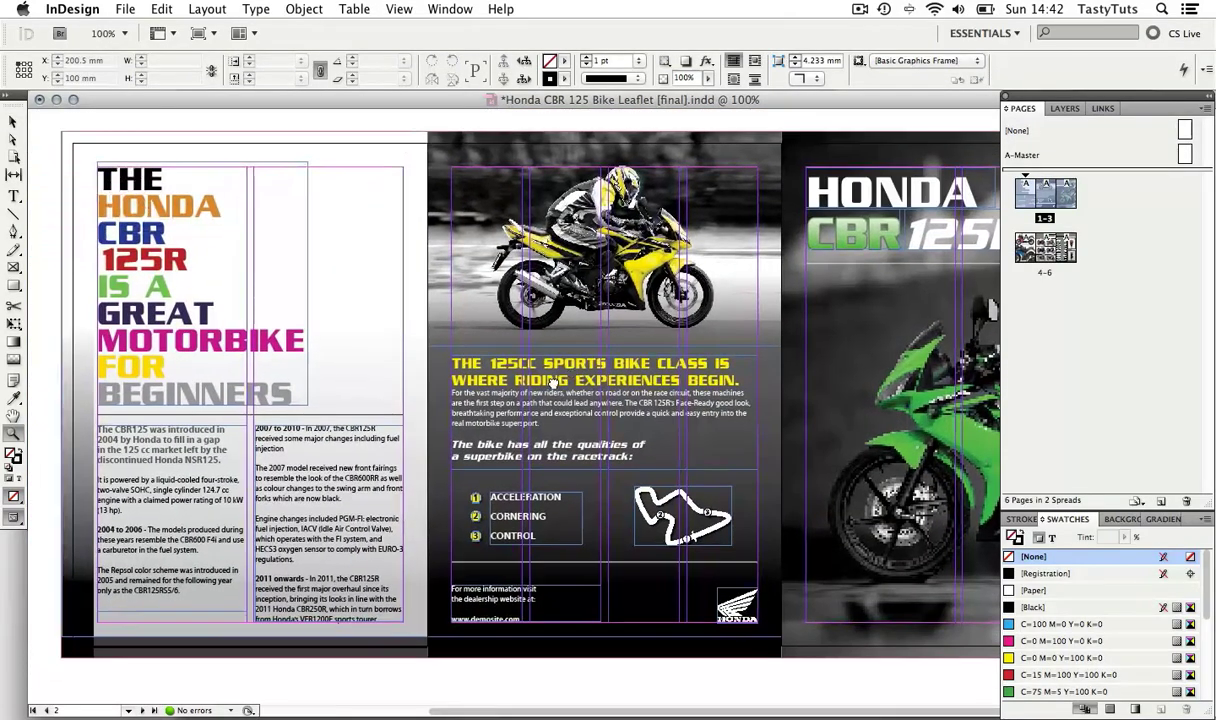
pyautogui.moveTo(848, 357); pyautogui.dragTo(679, 353)
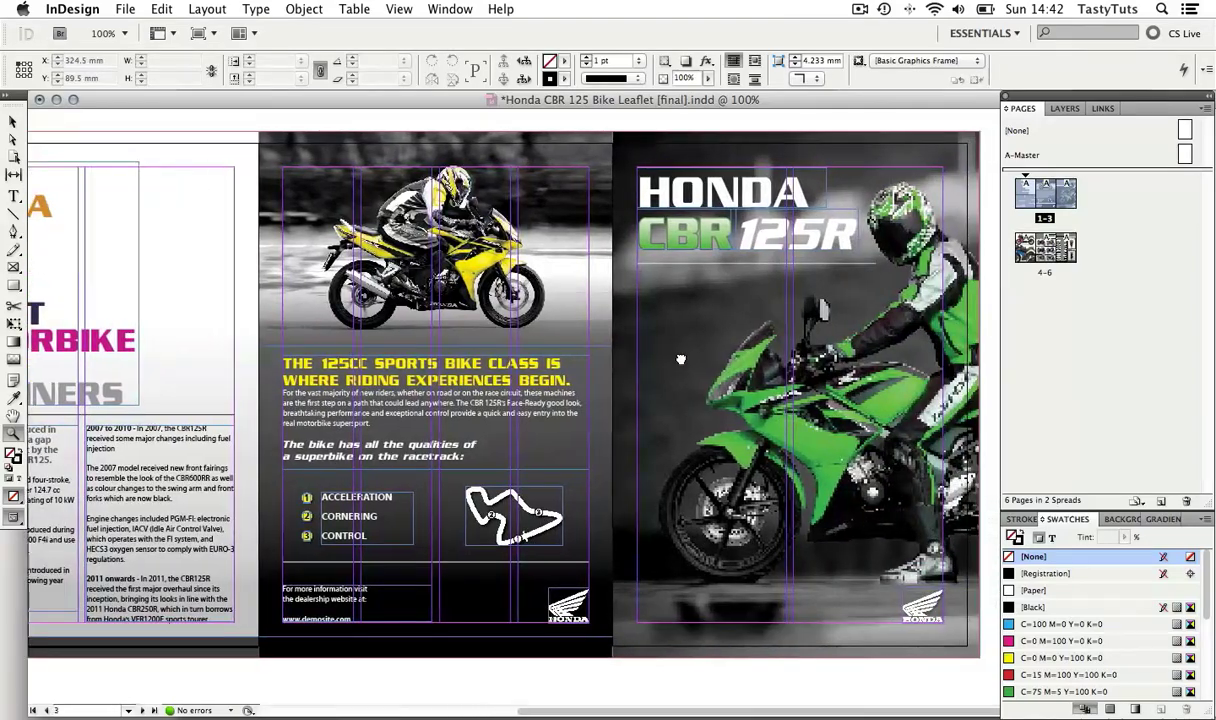
pyautogui.scroll(-3, 789, 323)
pyautogui.scroll(-8, 789, 323)
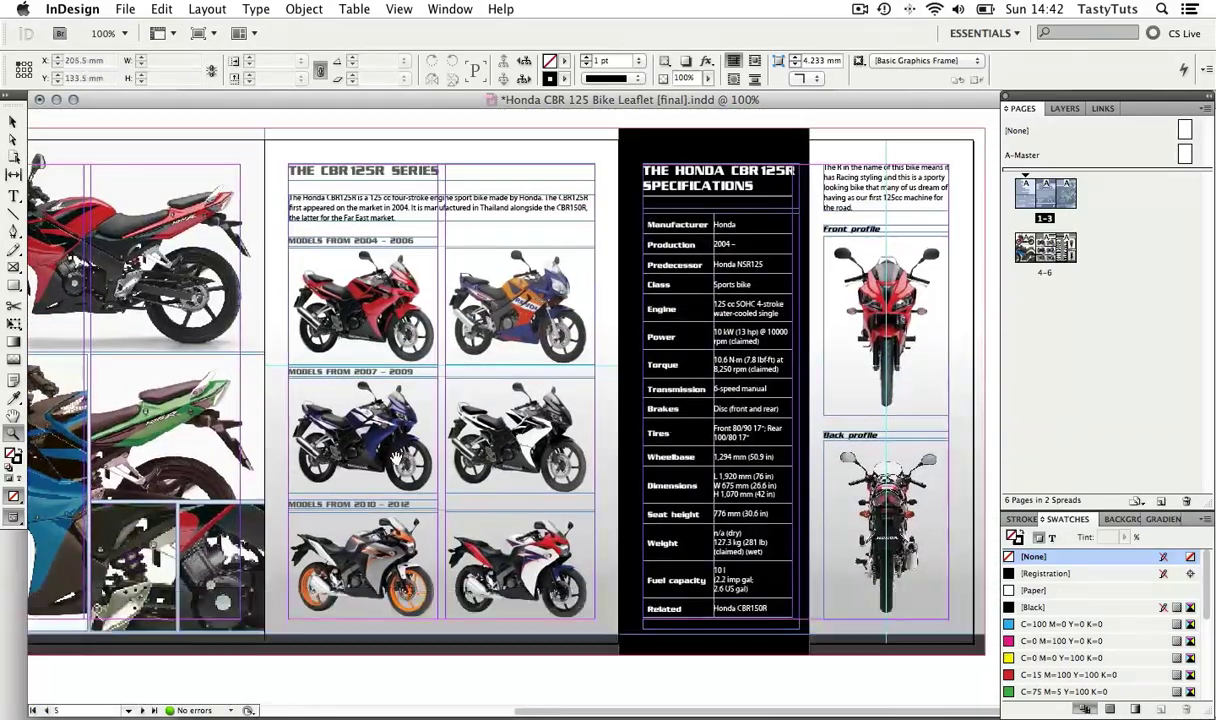
pyautogui.hscroll(-5, 565, 485)
pyautogui.hscroll(3, 565, 485)
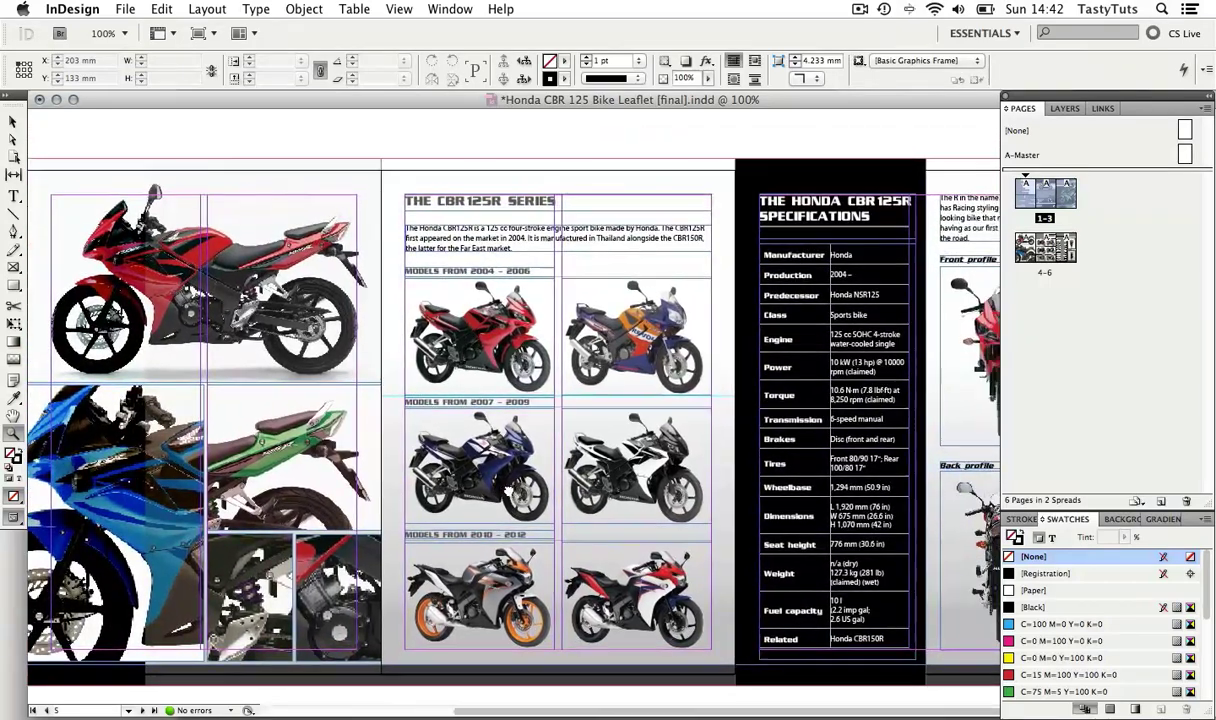
pyautogui.press('v')
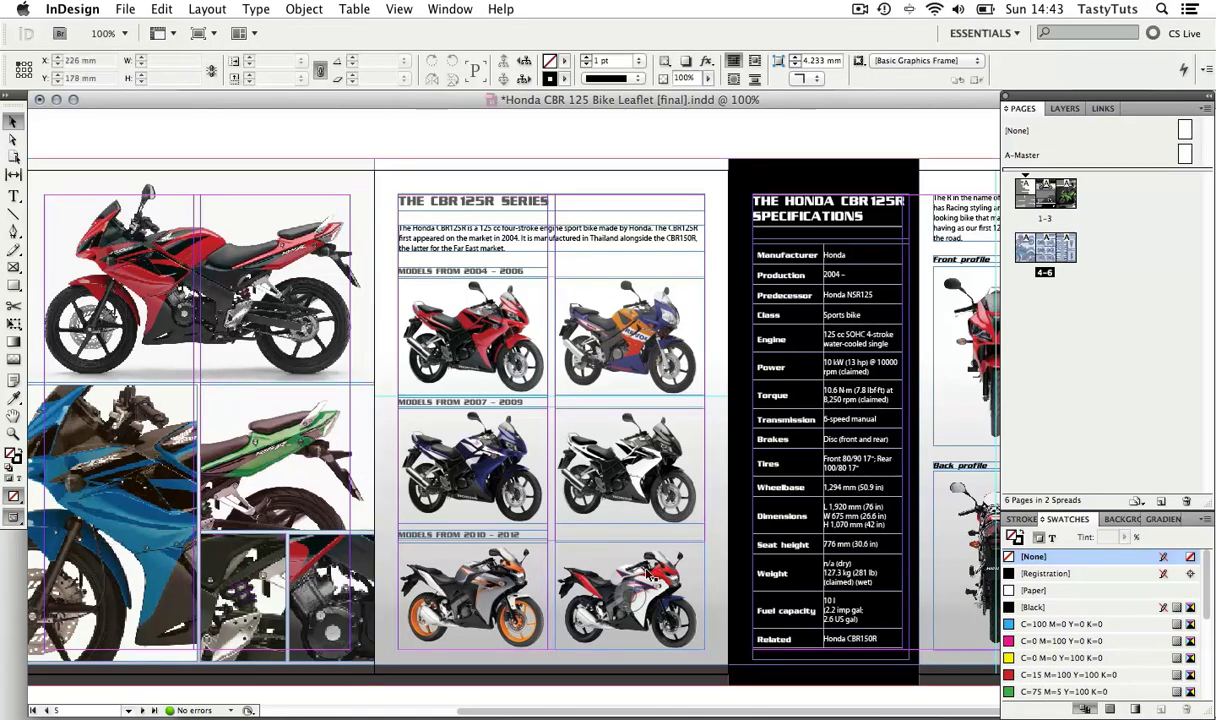
# Step: Select the intro text, motorcycle image, black specs panel and specs table frames, then show the Layers panel
pyautogui.click(603, 244)
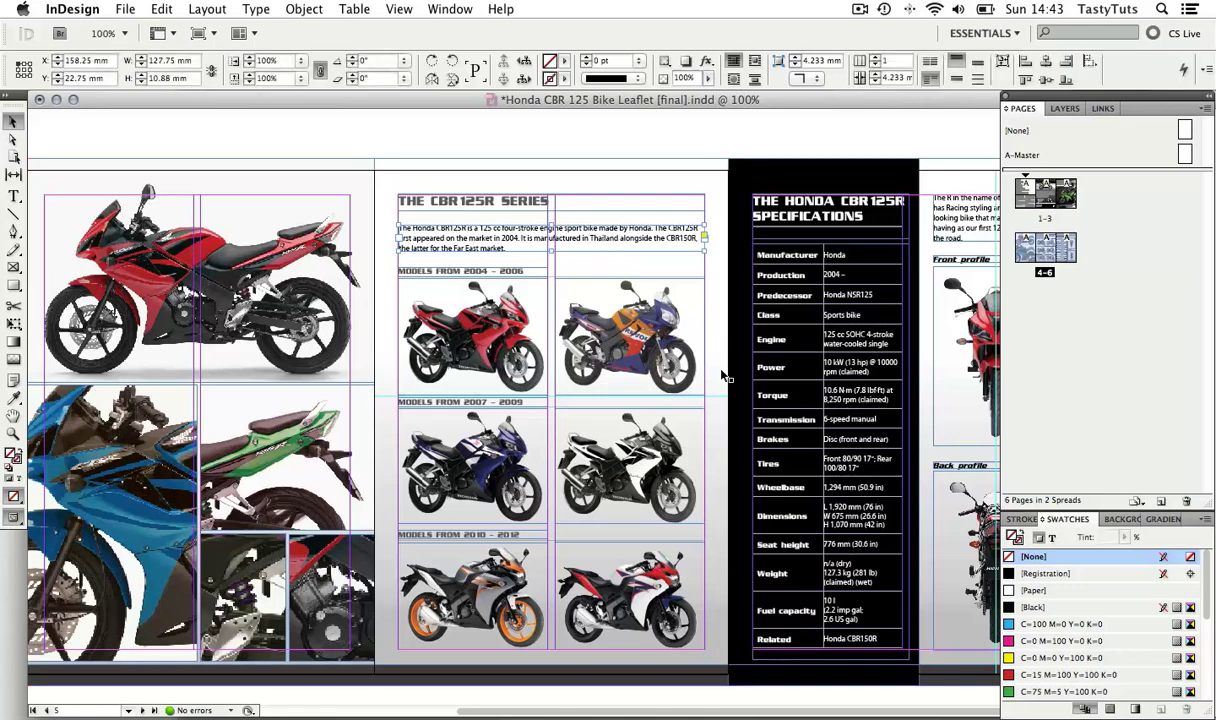
pyautogui.click(655, 340)
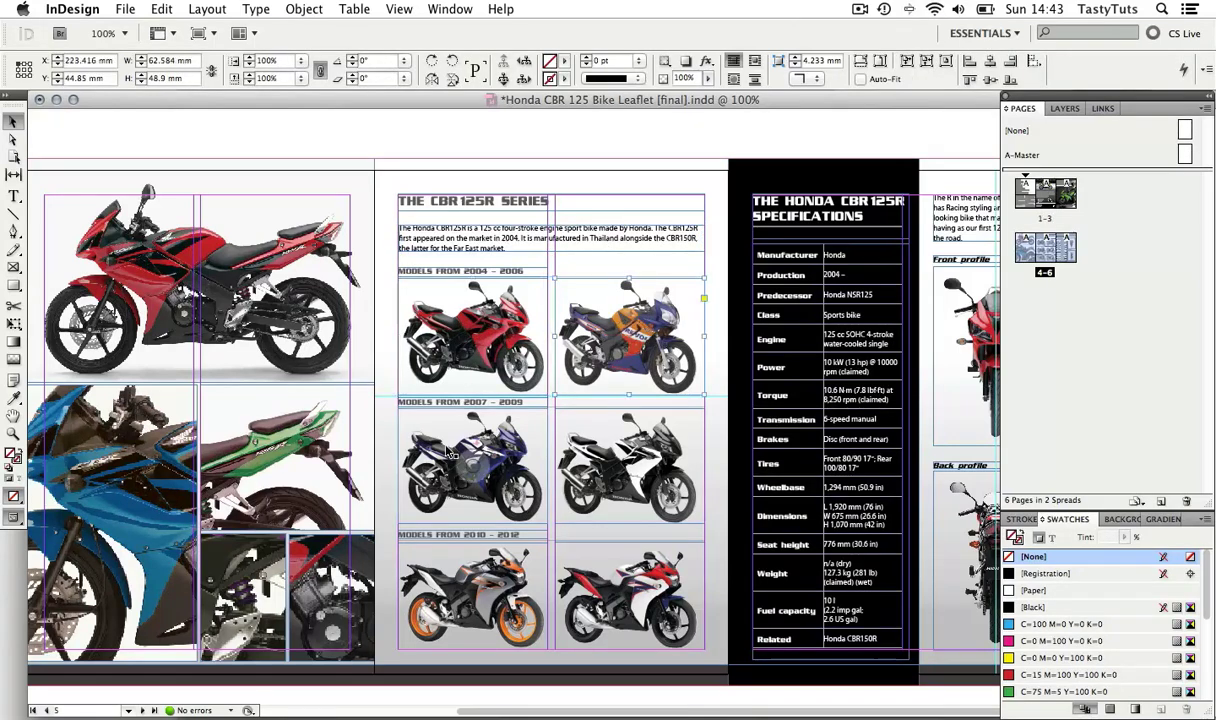
pyautogui.click(741, 162)
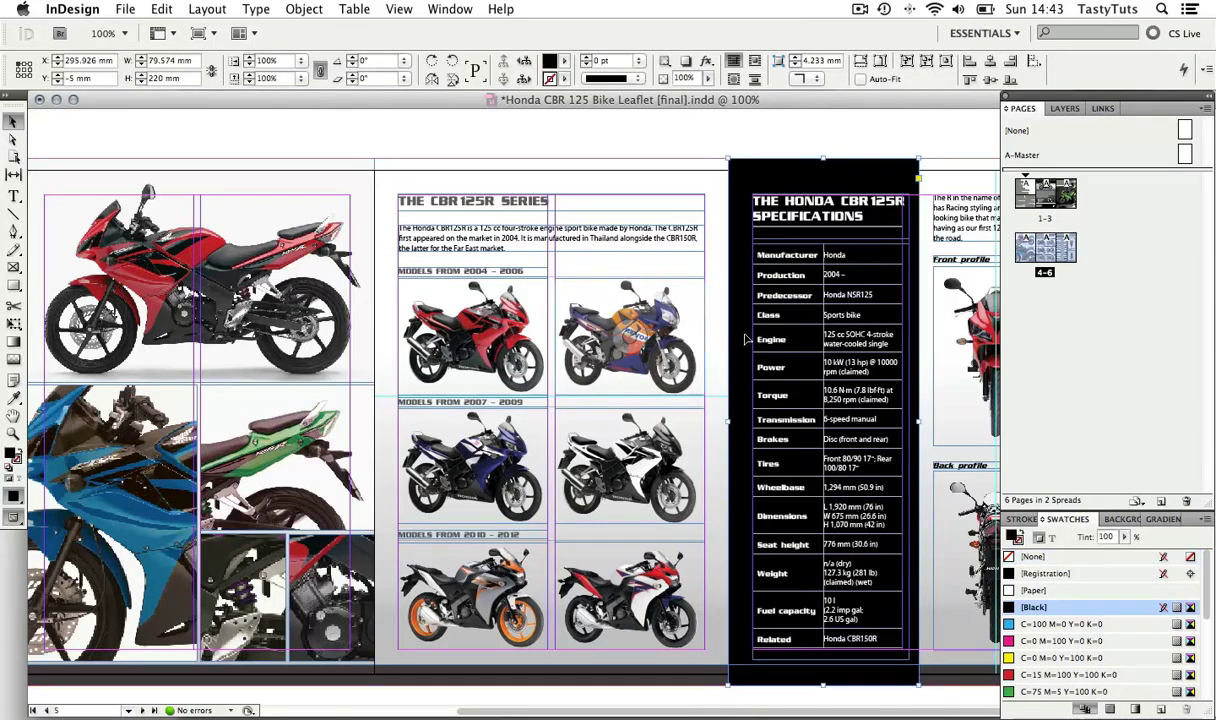
pyautogui.click(750, 452)
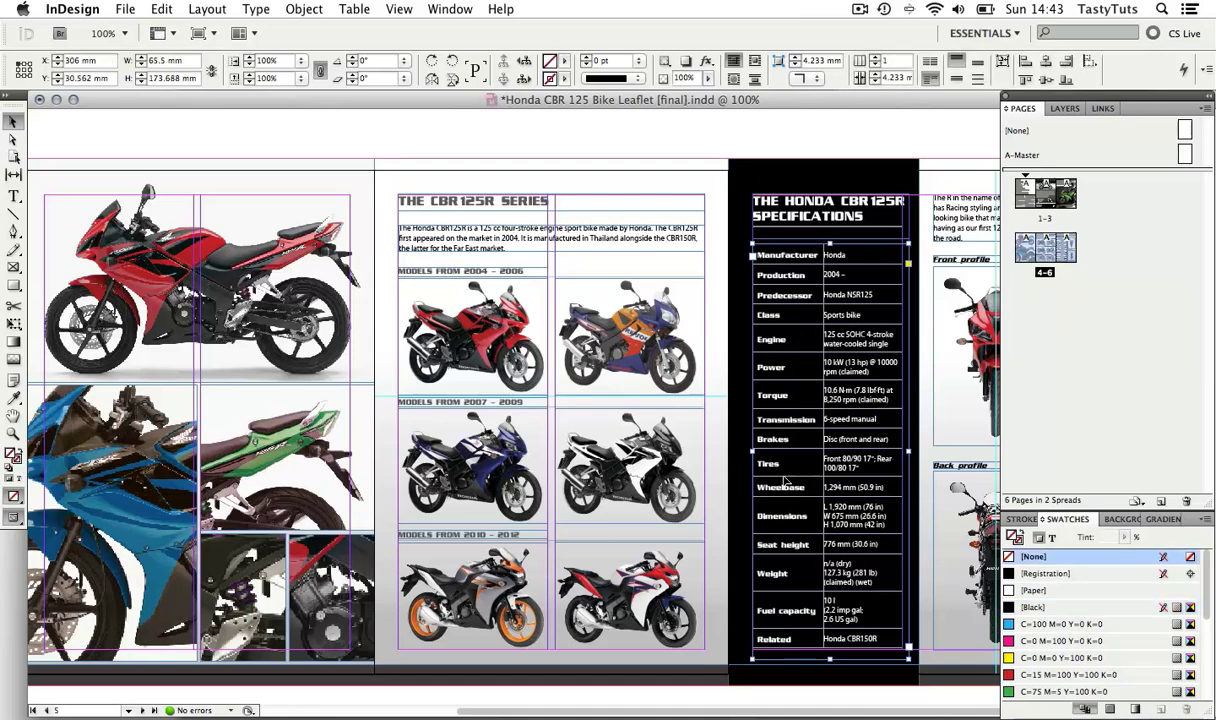
pyautogui.click(1061, 109)
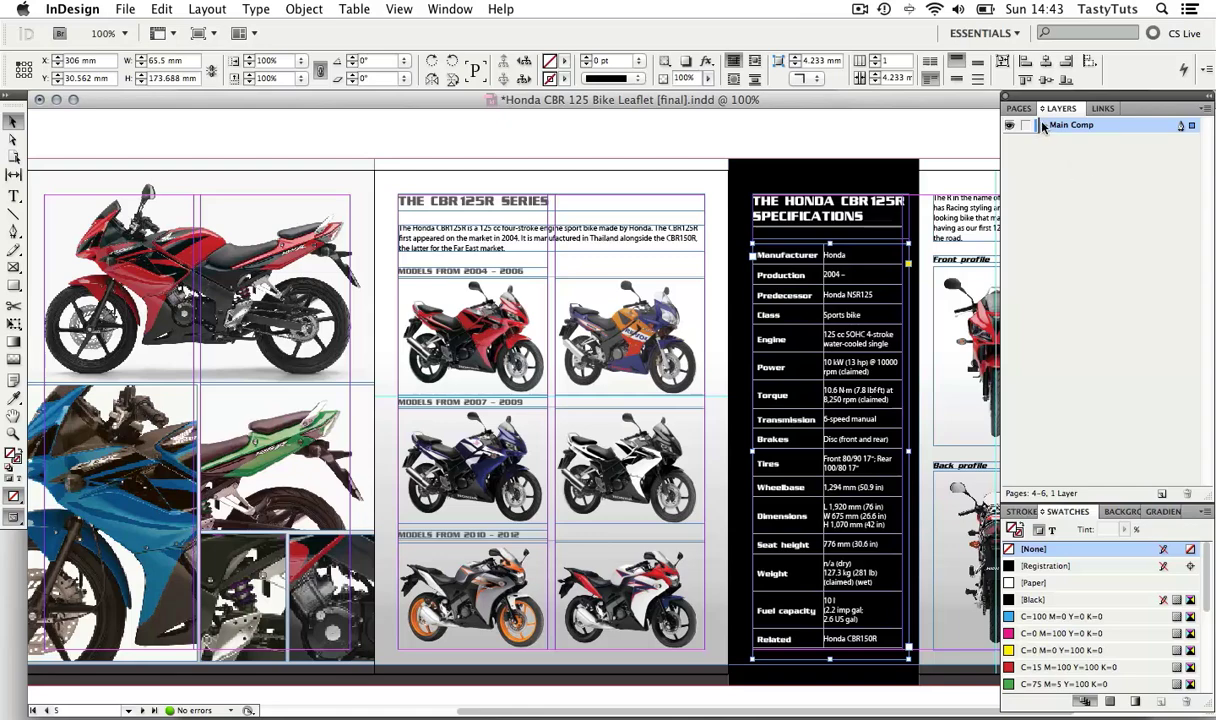
# Step: Expand the Main Comp layer to list its items, then collapse it again
pyautogui.click(1041, 125)
pyautogui.scroll(-3, 1090, 195)
pyautogui.scroll(3, 1093, 193)
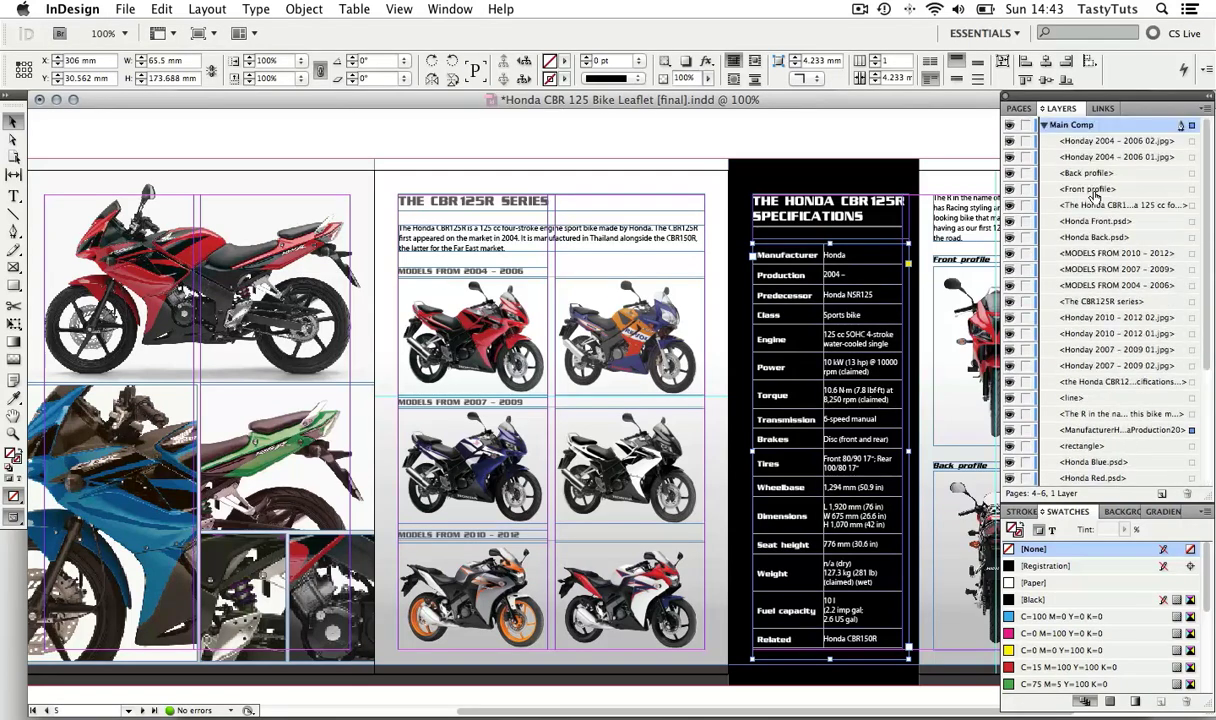
pyautogui.click(1043, 126)
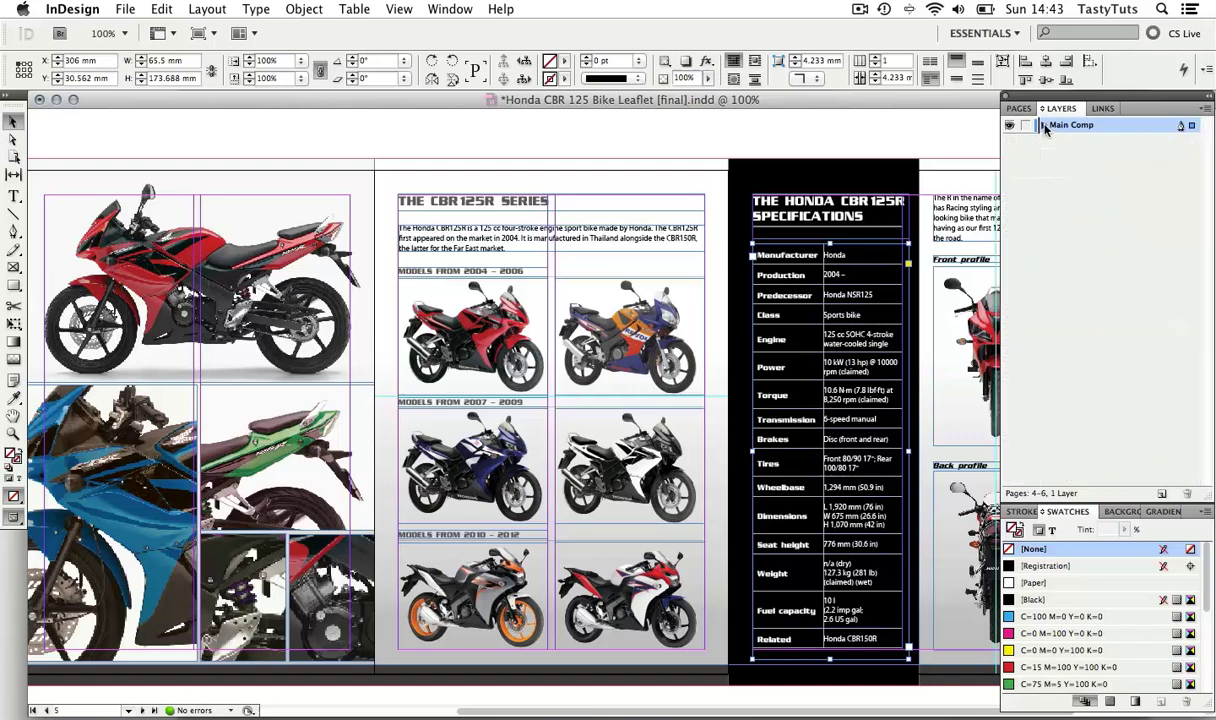
# Step: Hide Main Comp, zoom out to 50% to view both bare spreads, then show it again
pyautogui.click(1011, 126)
pyautogui.press('z')
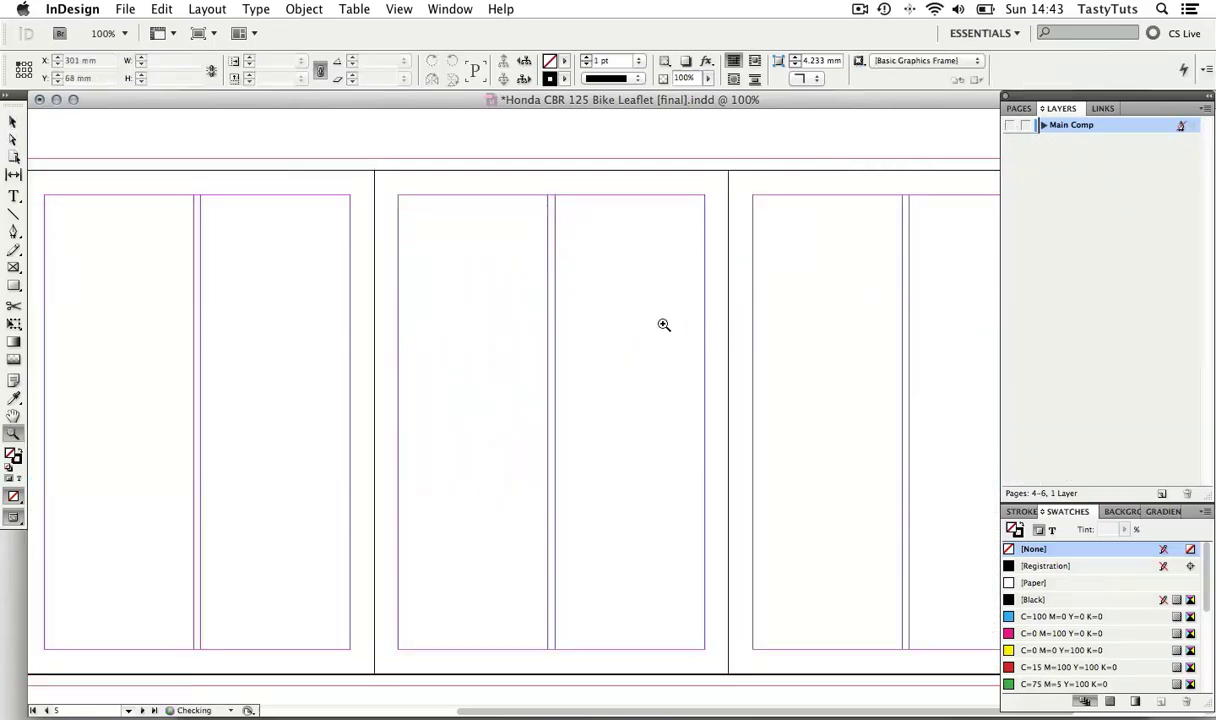
pyautogui.keyDown('alt'); pyautogui.click(643, 323); pyautogui.keyUp('alt')
pyautogui.keyDown('alt'); pyautogui.click(644, 322); pyautogui.keyUp('alt')
pyautogui.scroll(3, 690, 305)
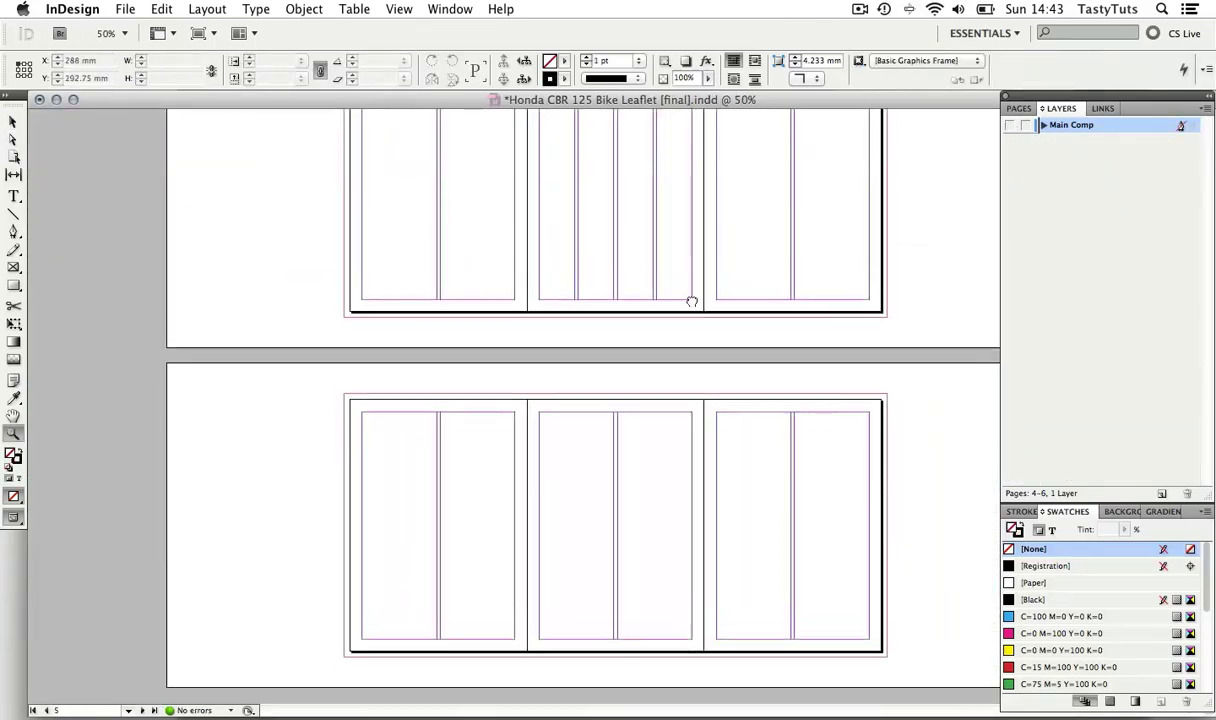
pyautogui.scroll(1, 688, 340)
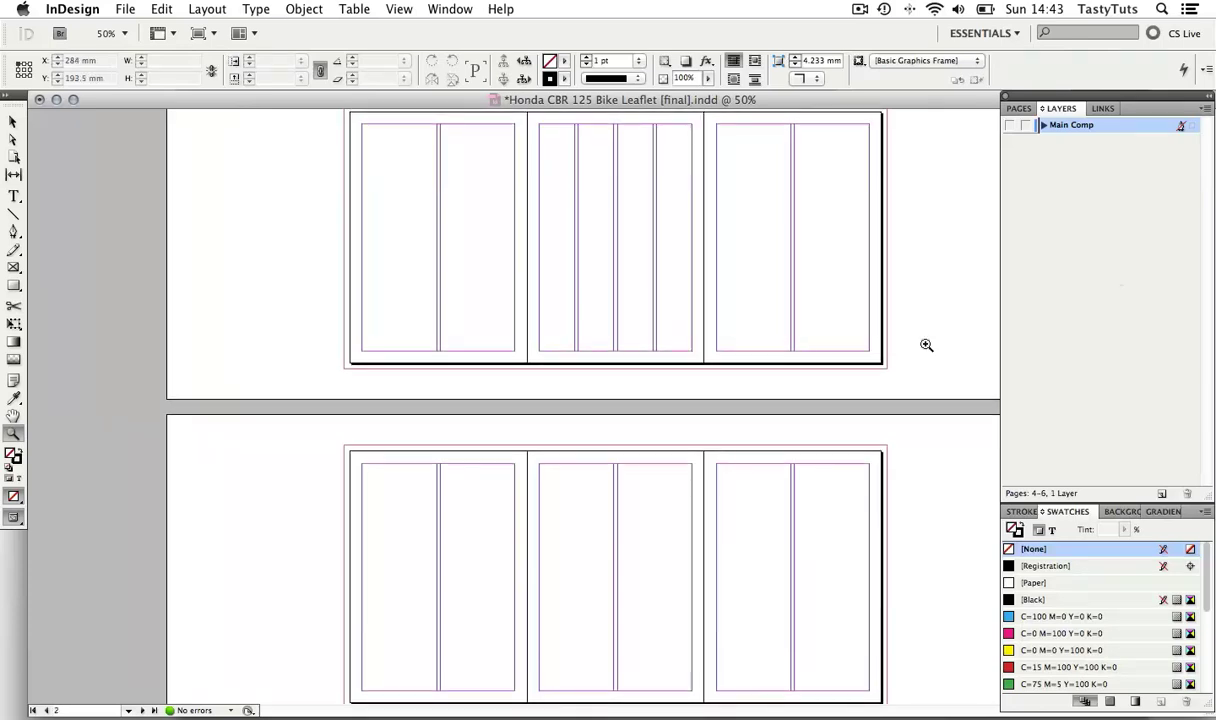
pyautogui.click(1010, 127)
pyautogui.press('v')
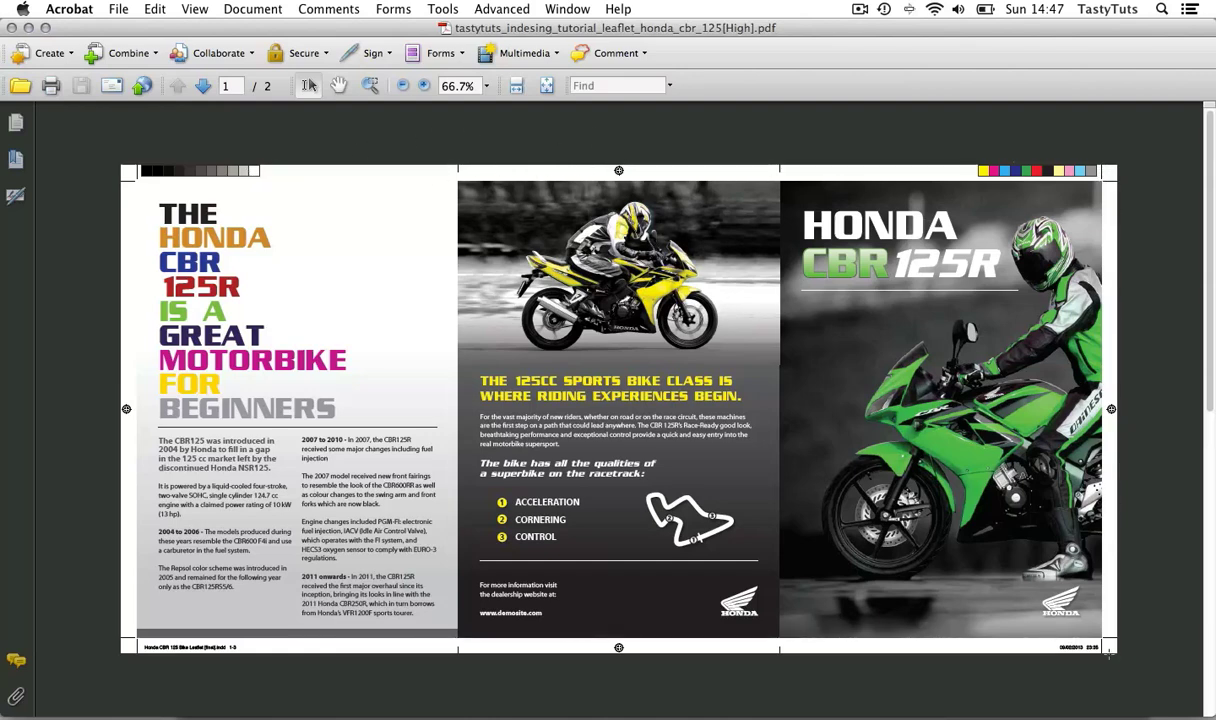
# Step: Go to page 2 of 2 in the Acrobat PDF, the CBR125R series and specifications spread
pyautogui.moveTo(142, 648)
pyautogui.click(203, 87)
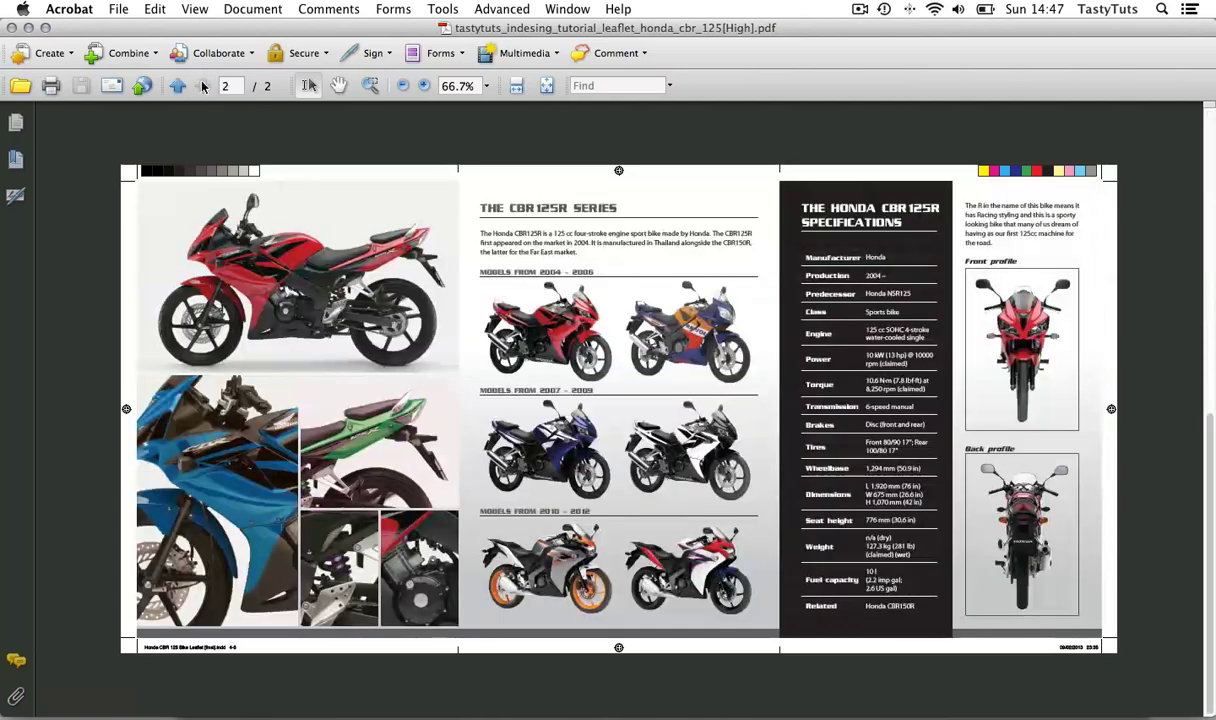